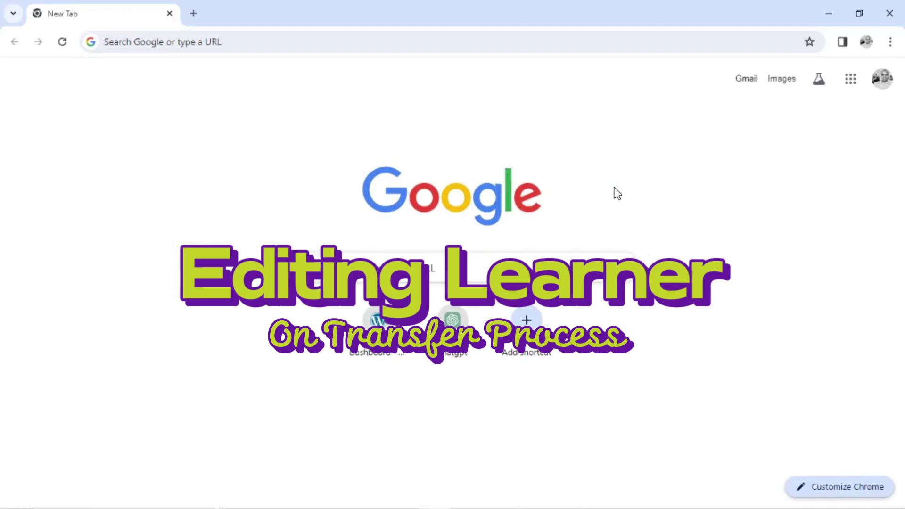
# Search Google for 'emis'.
pyautogui.click(357, 268)
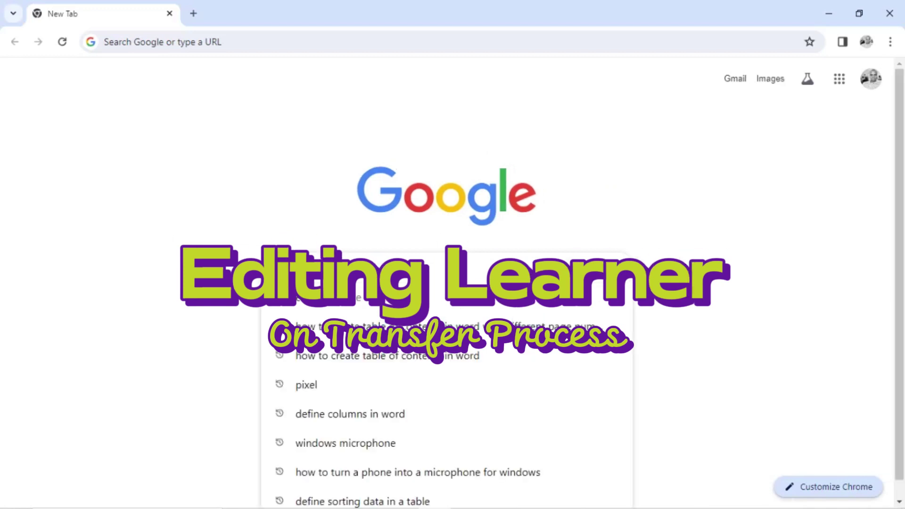
pyautogui.write('emis')
pyautogui.press('Return')
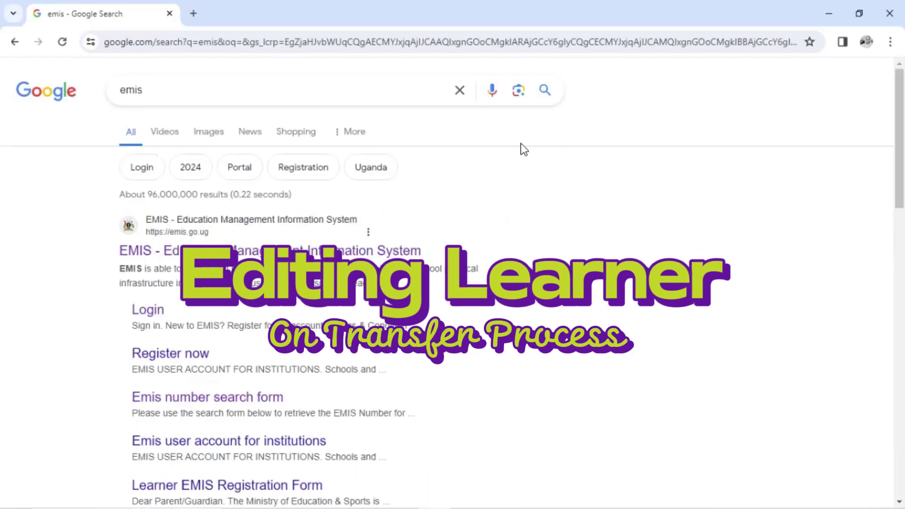
# Open the EMIS portal, sign in with saved credentials, and go to Learners > Transfers.
pyautogui.click(254, 244)
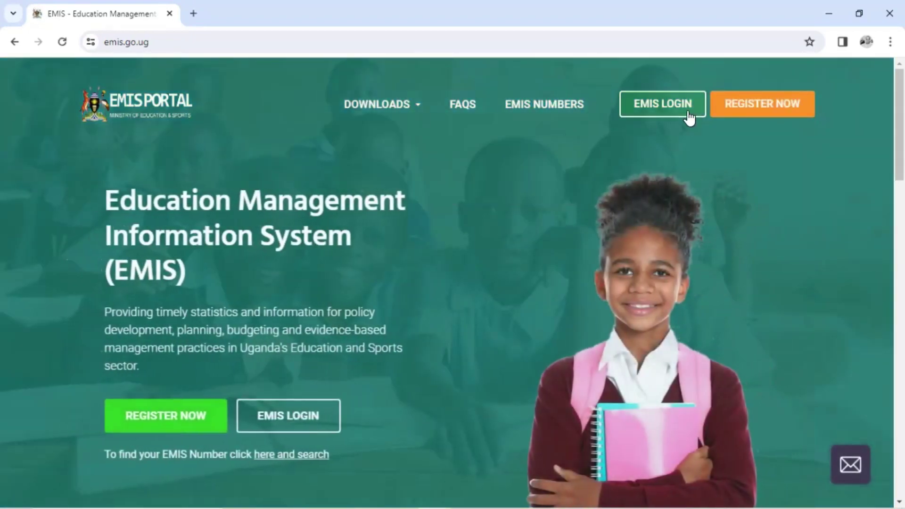
pyautogui.click(679, 108)
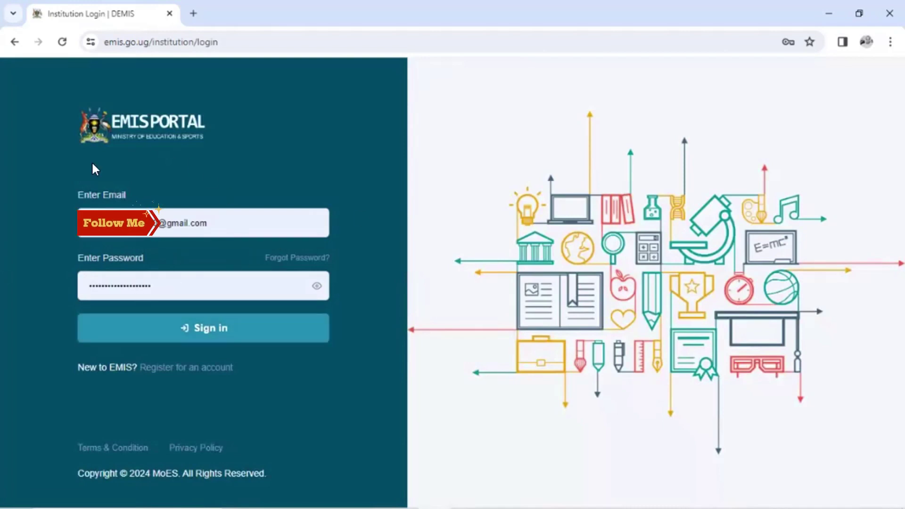
pyautogui.click(149, 290)
pyautogui.press('Return')
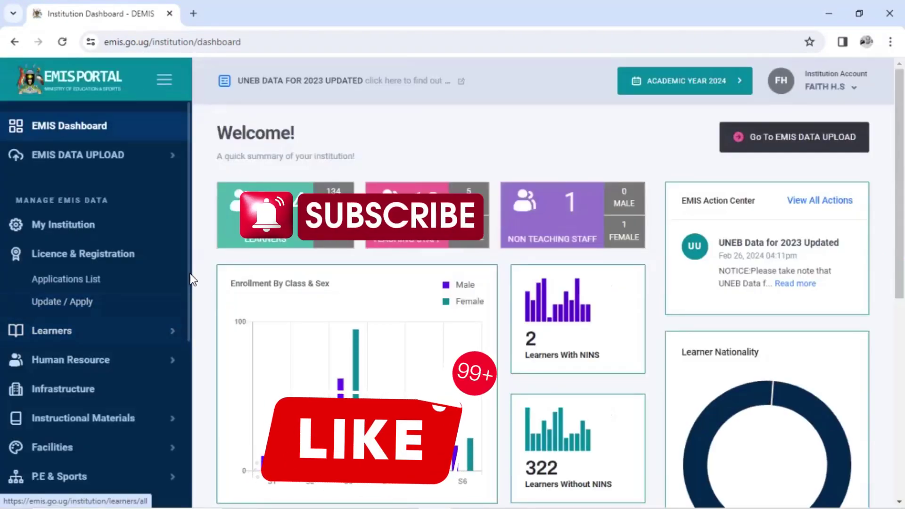
pyautogui.click(150, 335)
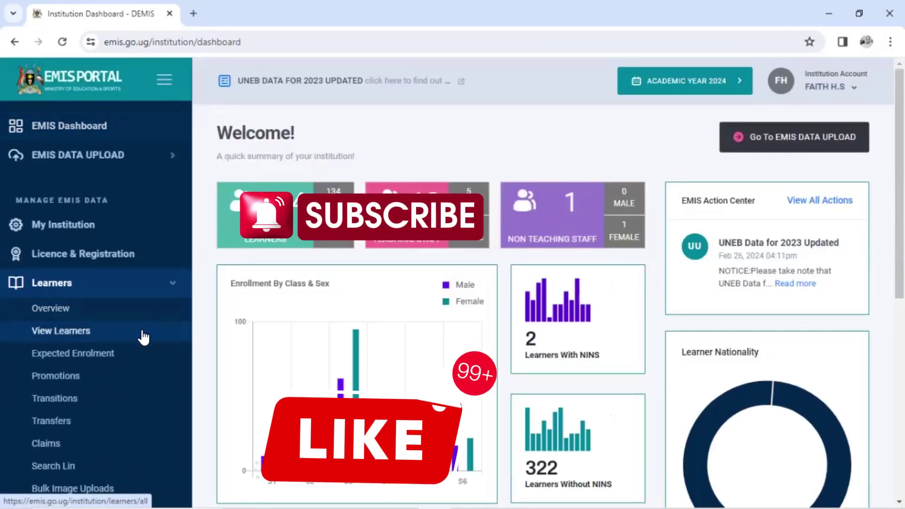
pyautogui.click(61, 421)
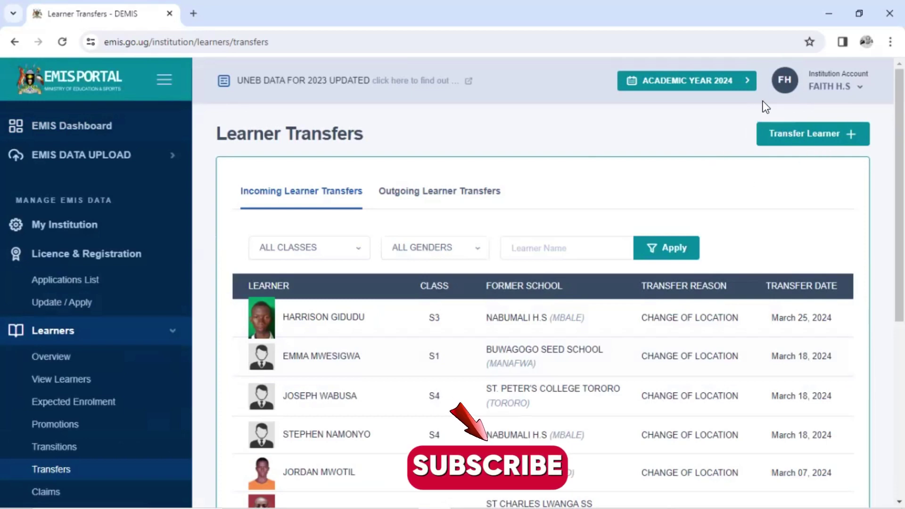
pyautogui.click(796, 132)
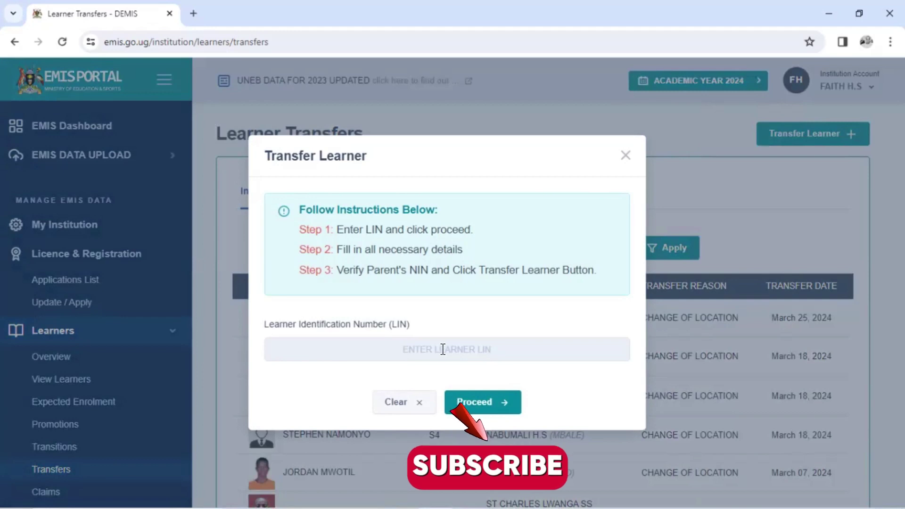
pyautogui.click(442, 349)
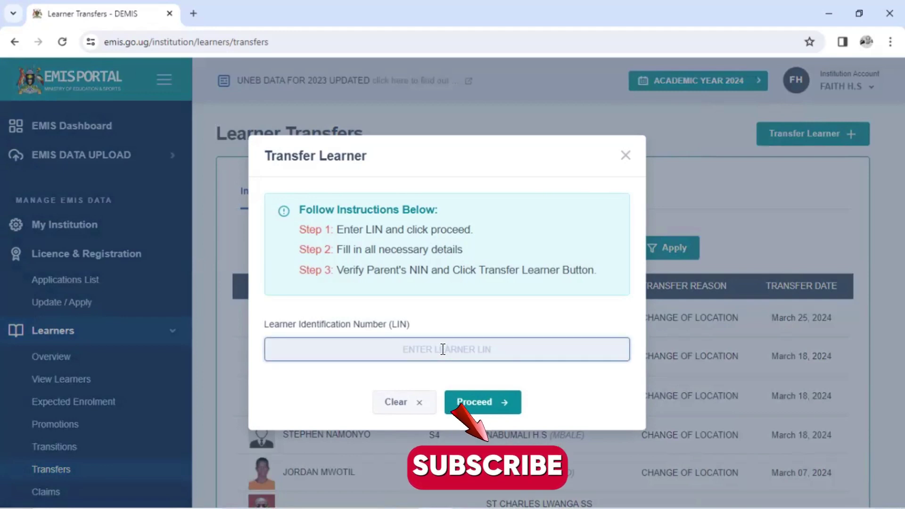
pyautogui.click(409, 404)
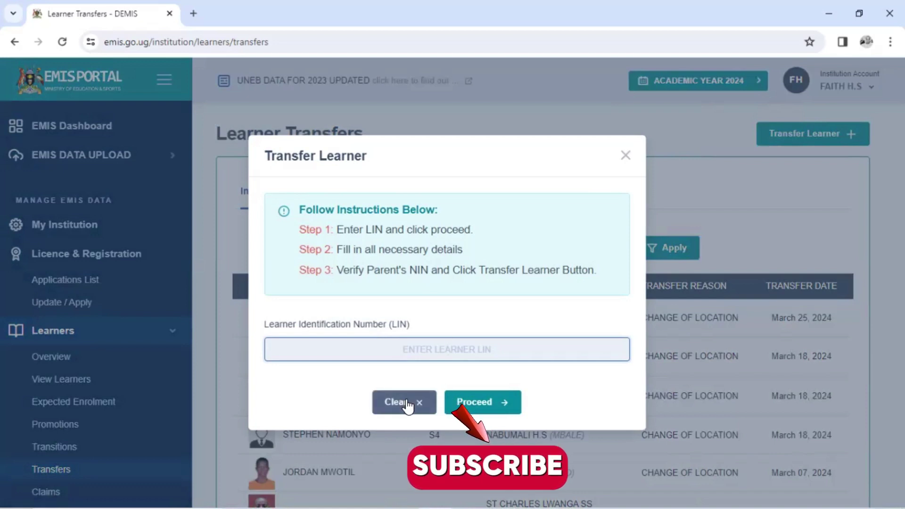
pyautogui.click(408, 404)
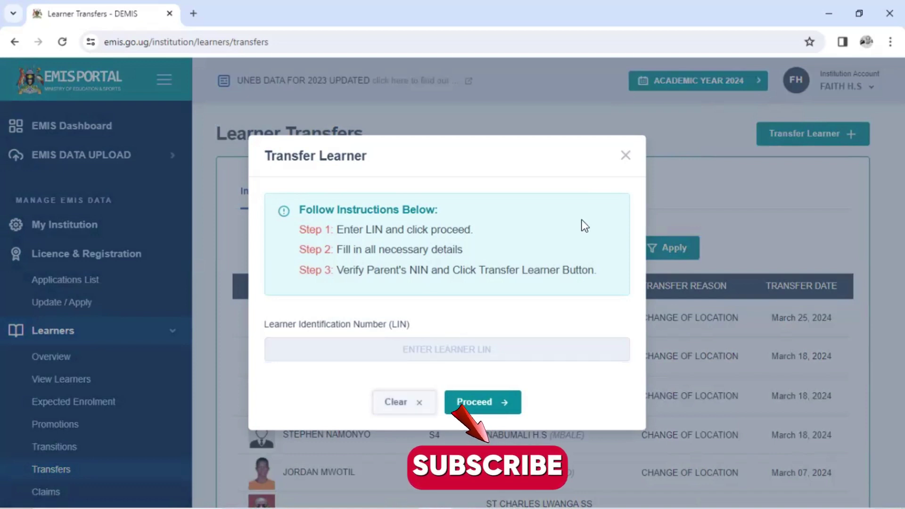
pyautogui.click(622, 156)
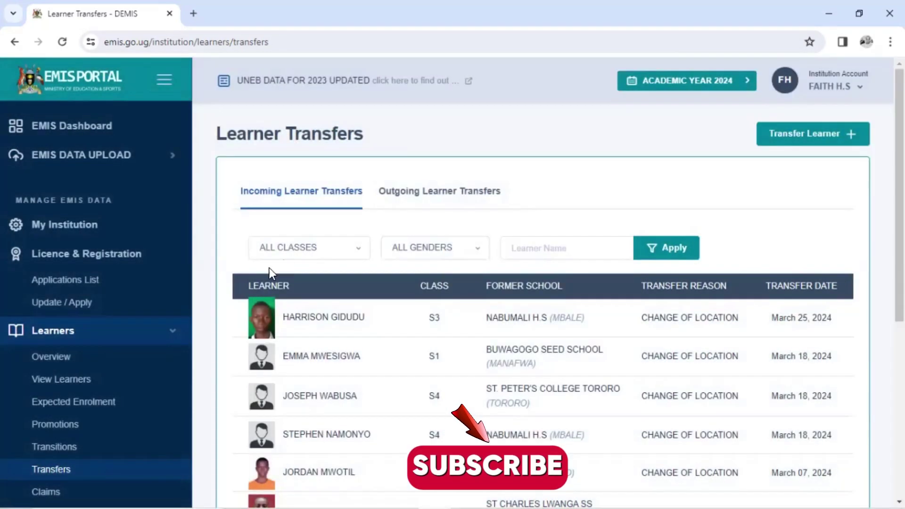
# Search for the learner's LIN using Exam Year 2020 and their index number.
pyautogui.scroll(-3, 180, 346)
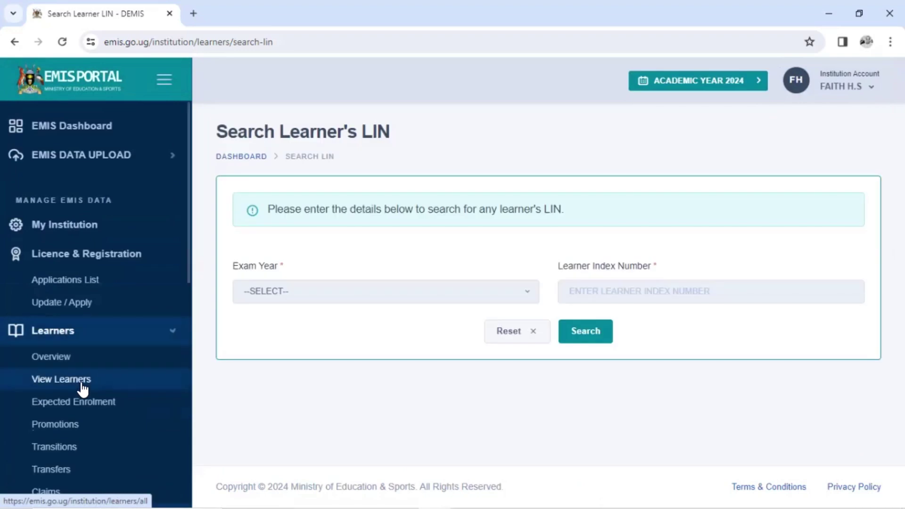
pyautogui.click(329, 289)
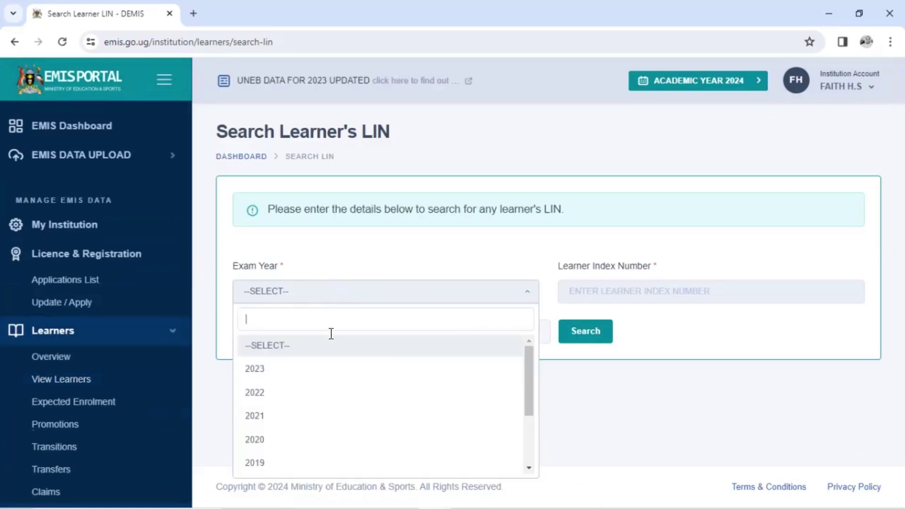
pyautogui.click(342, 440)
pyautogui.click(629, 289)
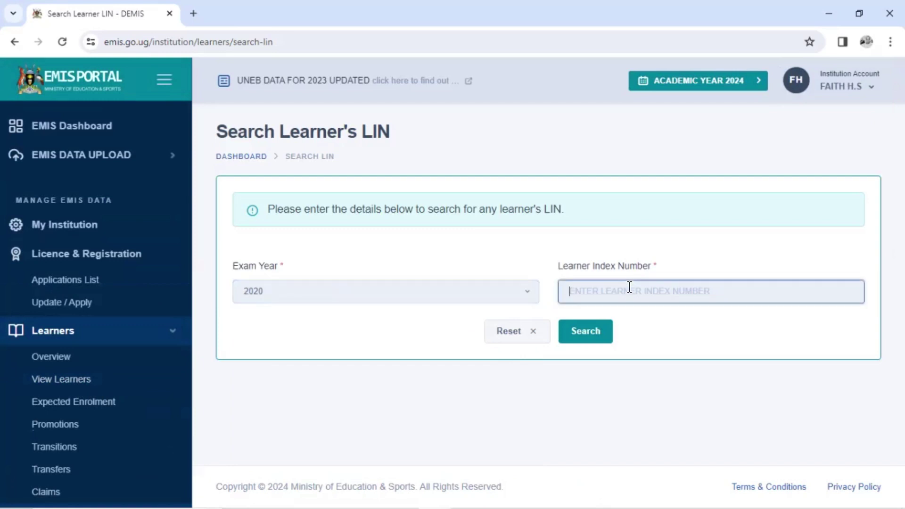
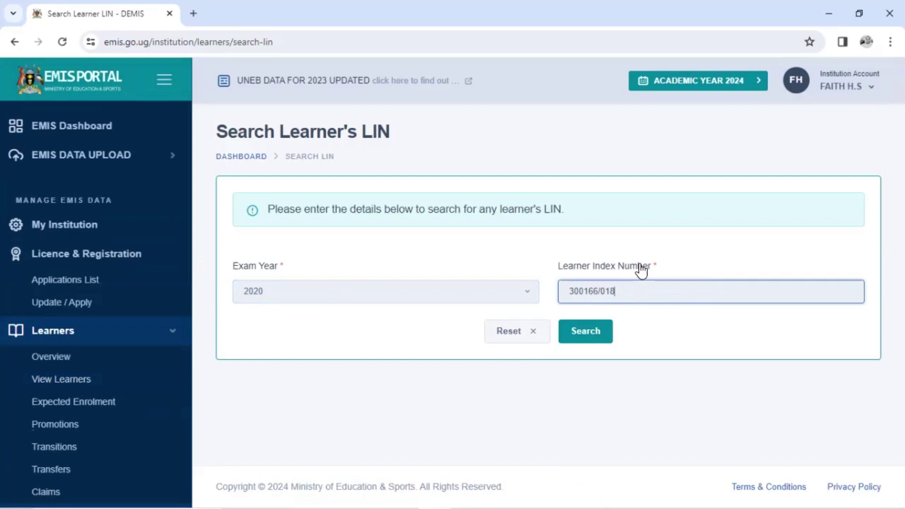
pyautogui.click(596, 332)
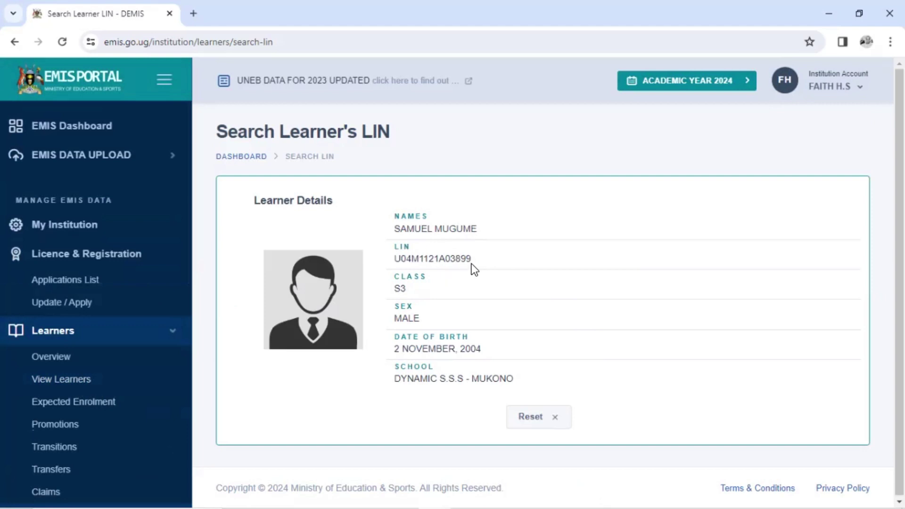
# Copy the learner's LIN from the search result.
pyautogui.moveTo(472, 258); pyautogui.dragTo(414, 265)
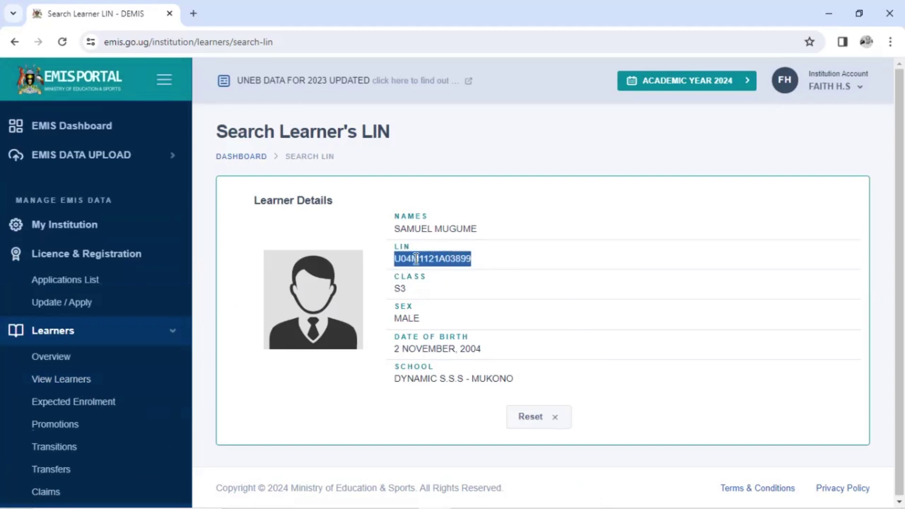
pyautogui.rightClick(416, 260)
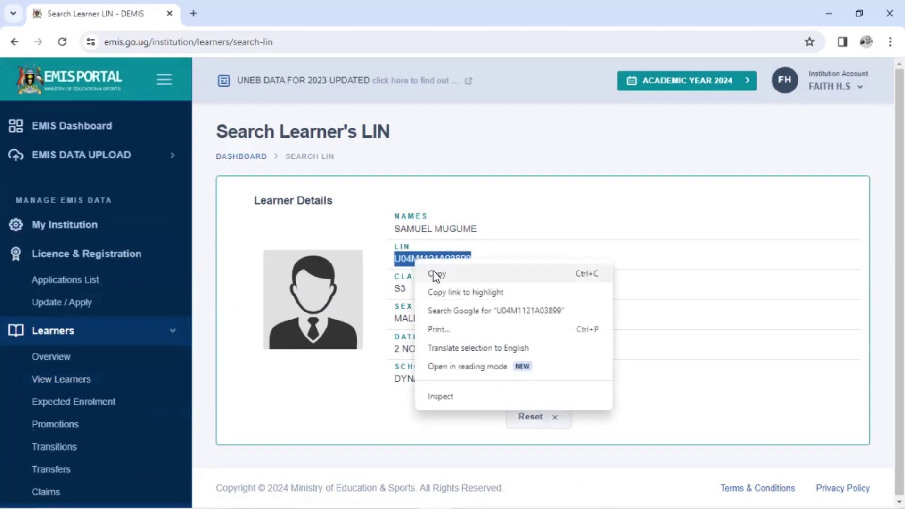
pyautogui.click(434, 274)
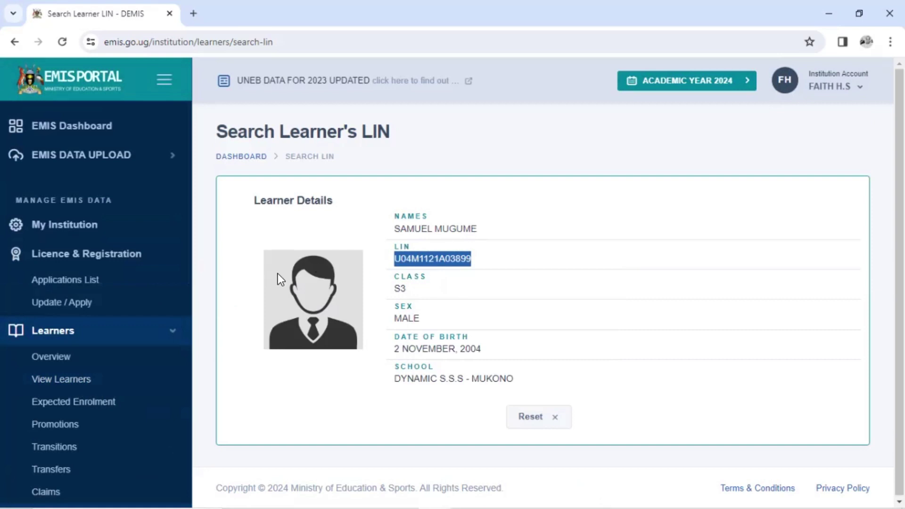
pyautogui.scroll(-2, 92, 326)
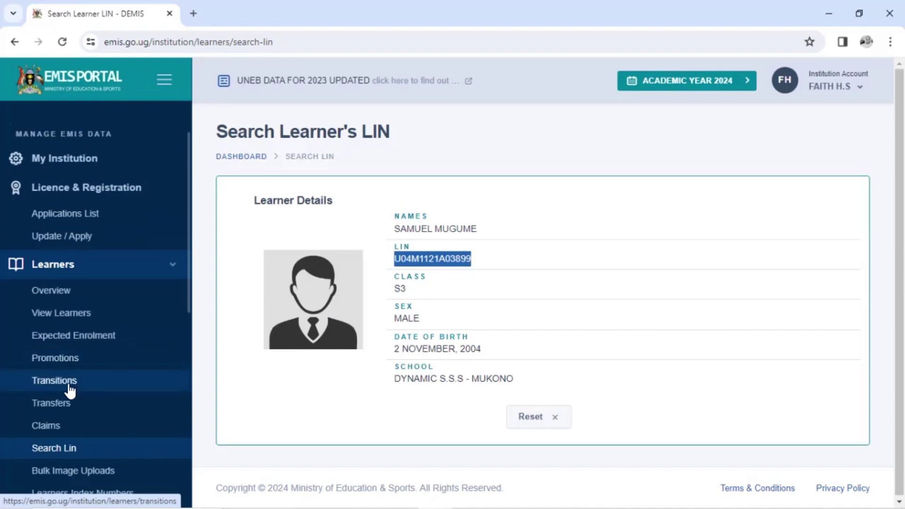
# Return to Learner Transfers and open the Transfer Learner form's LIN field for pasting.
pyautogui.click(81, 403)
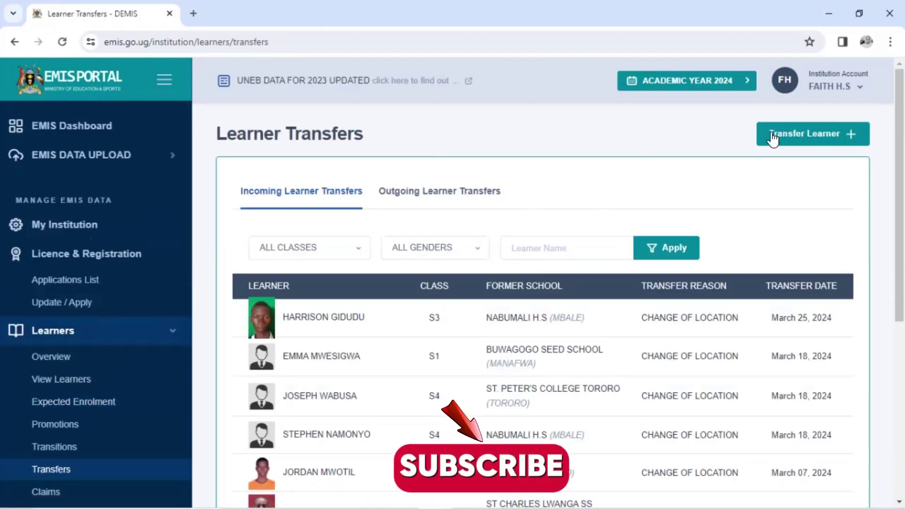
pyautogui.click(818, 136)
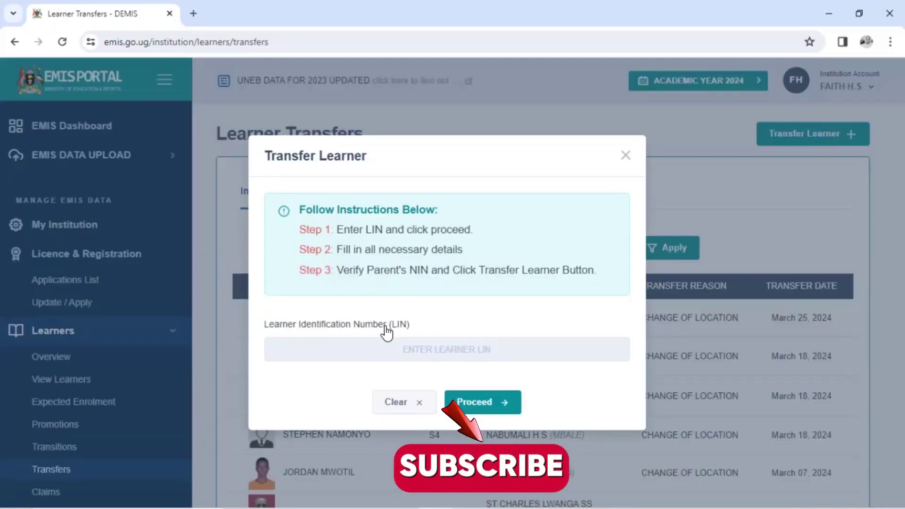
pyautogui.click(411, 348)
pyautogui.rightClick(413, 348)
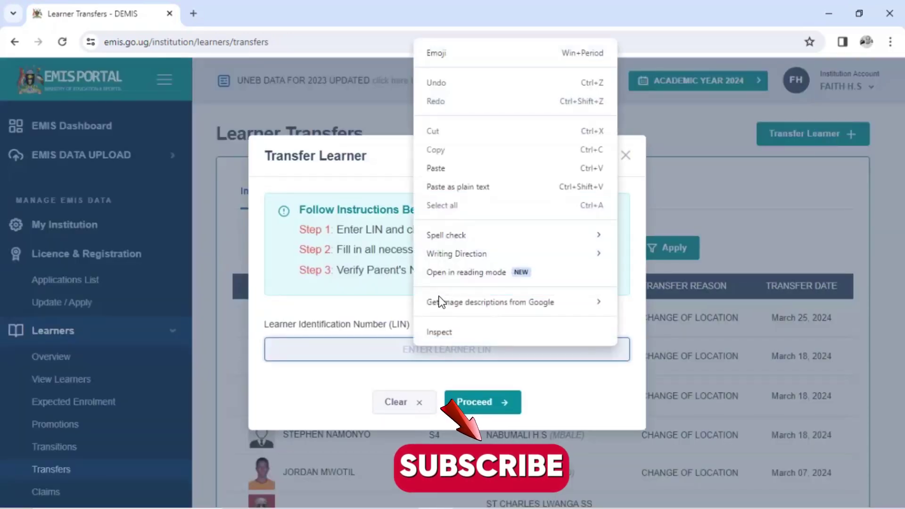
# Paste the copied LIN and proceed to load the learner's S3 class and Dynamic S.S.S school.
pyautogui.click(504, 165)
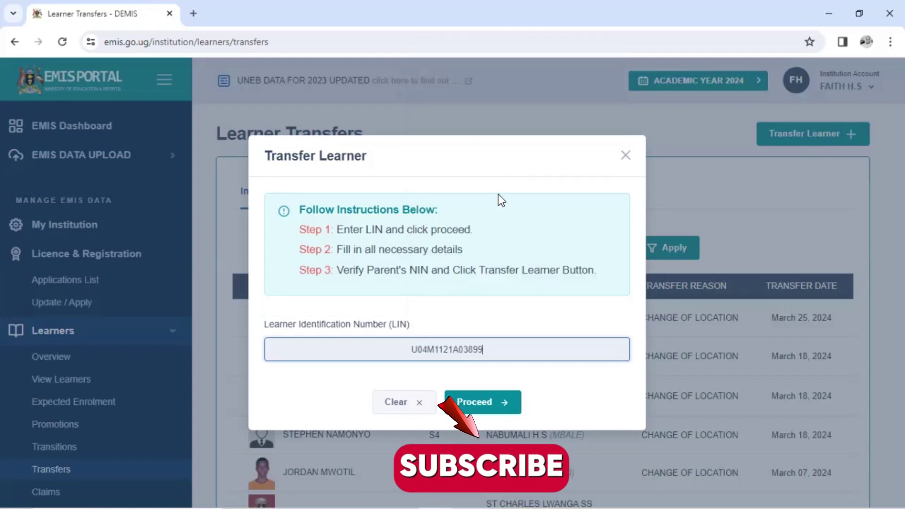
pyautogui.click(488, 404)
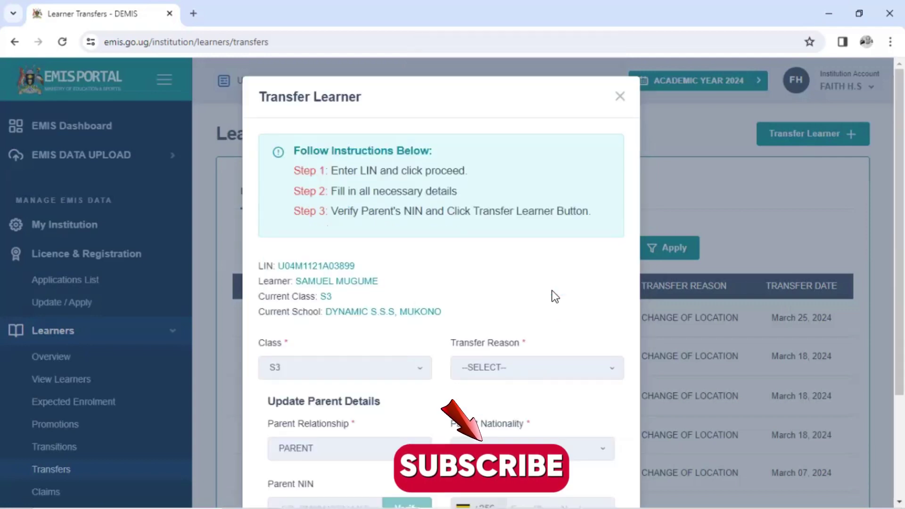
pyautogui.scroll(-2, 552, 291)
pyautogui.scroll(2, 542, 281)
pyautogui.scroll(-1, 384, 123)
pyautogui.scroll(-1, 482, 162)
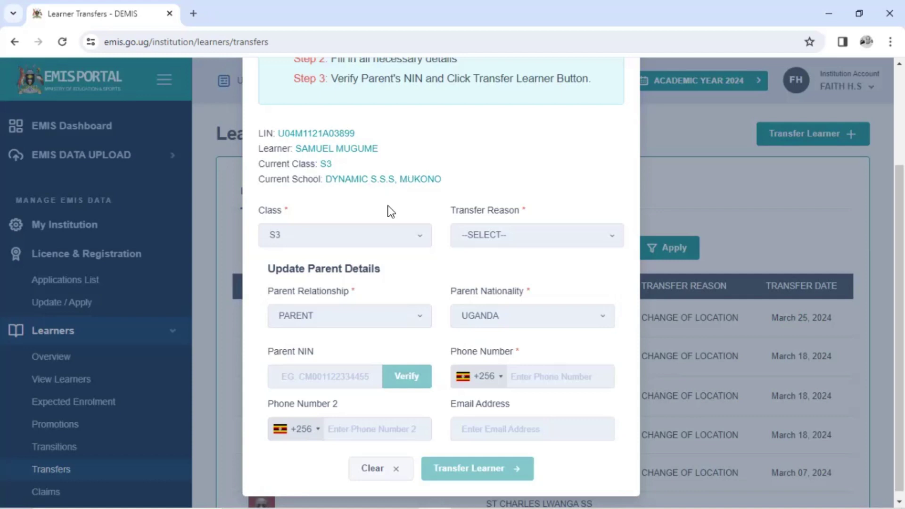
# Keep the class at S3 and set Transfer Reason to CHANGE OF LOCATION.
pyautogui.click(390, 248)
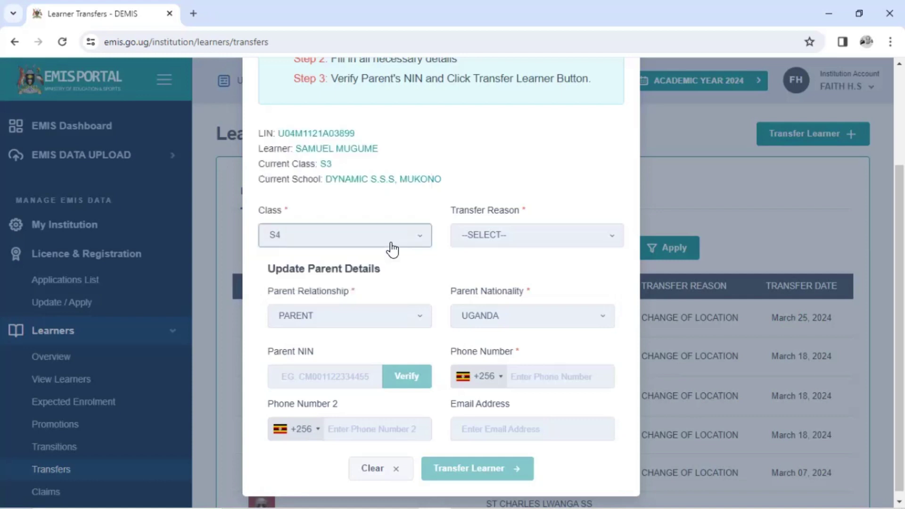
pyautogui.click(418, 242)
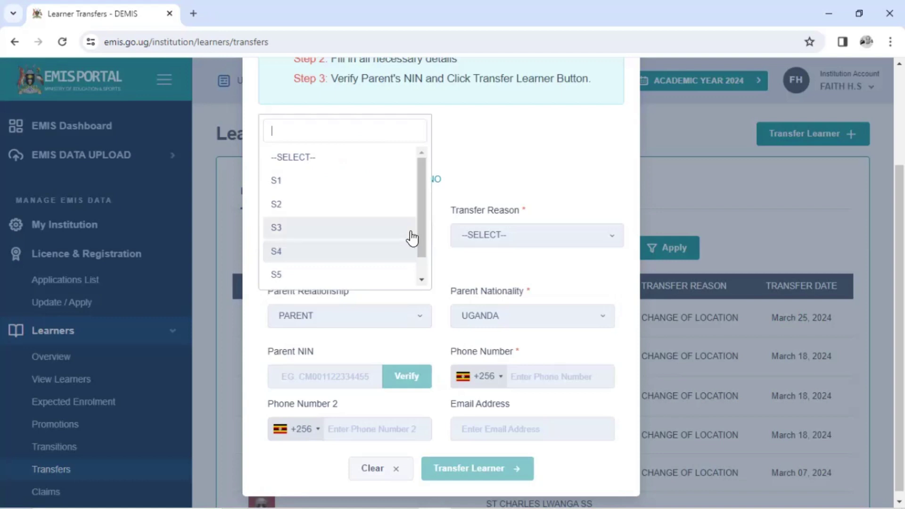
pyautogui.click(314, 233)
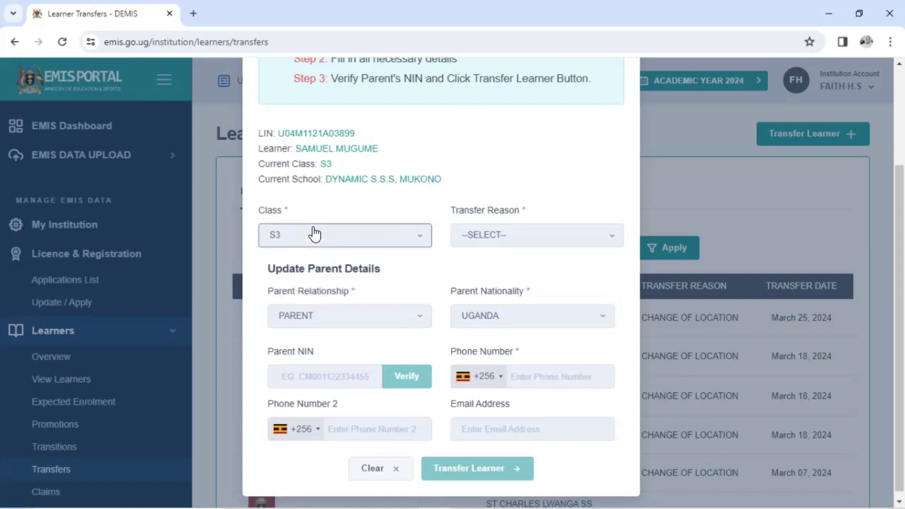
pyautogui.doubleClick(496, 234)
pyautogui.click(497, 234)
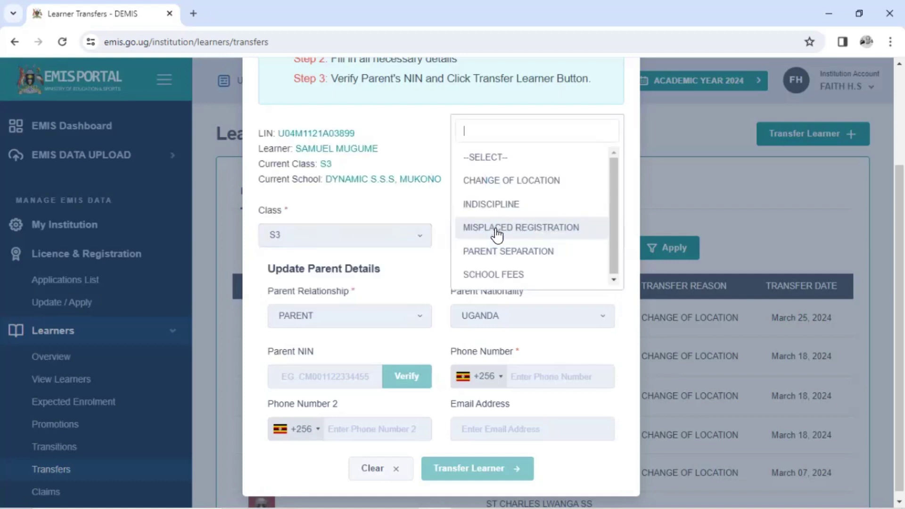
pyautogui.click(499, 184)
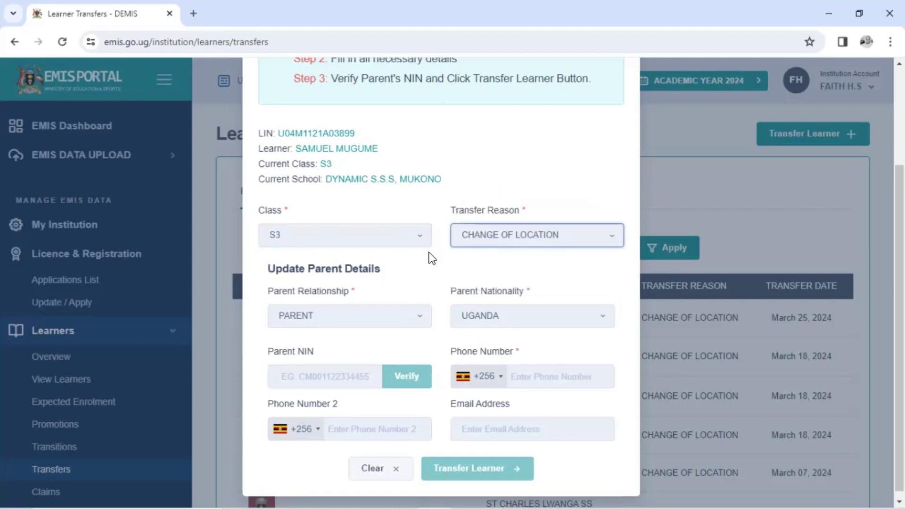
pyautogui.click(307, 377)
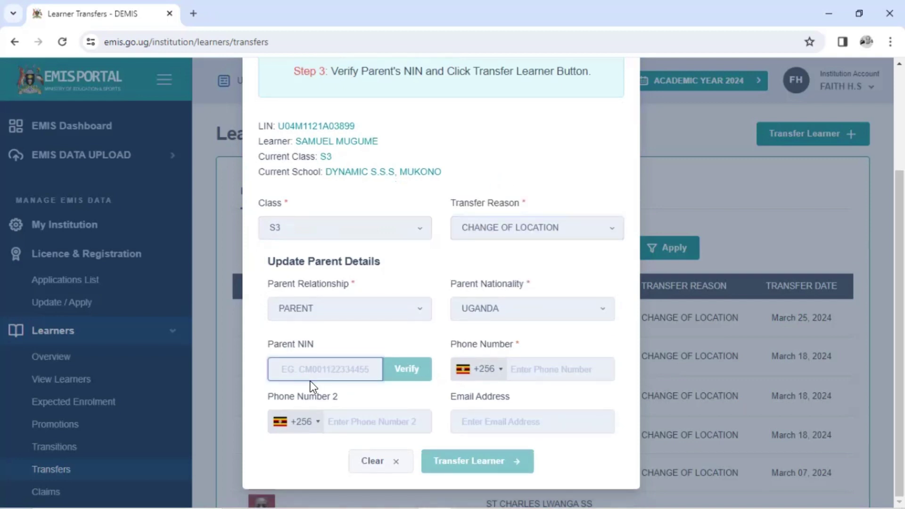
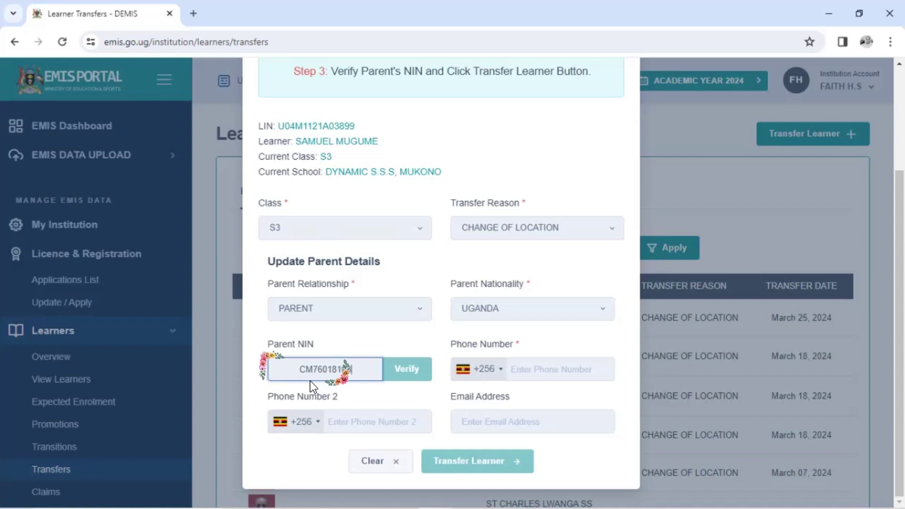
# Enter the parent's NIN in the Parent NIN field.
pyautogui.press('Return')
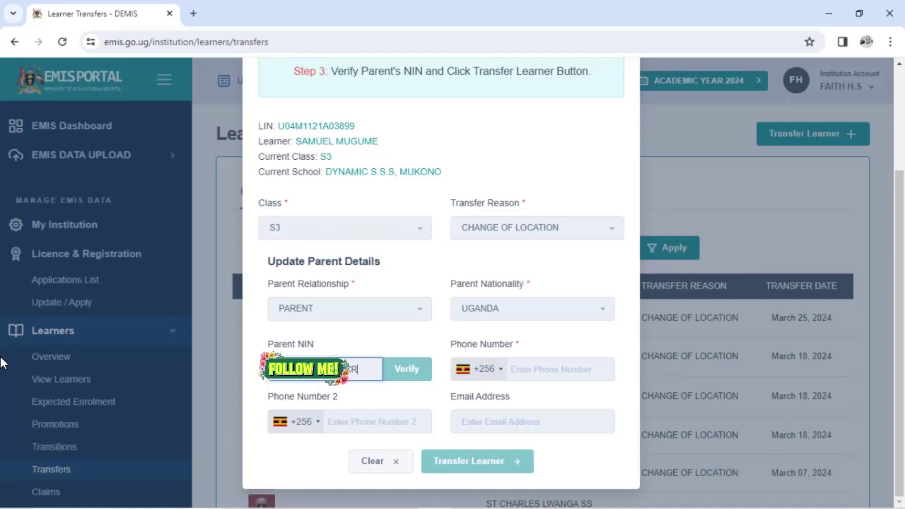
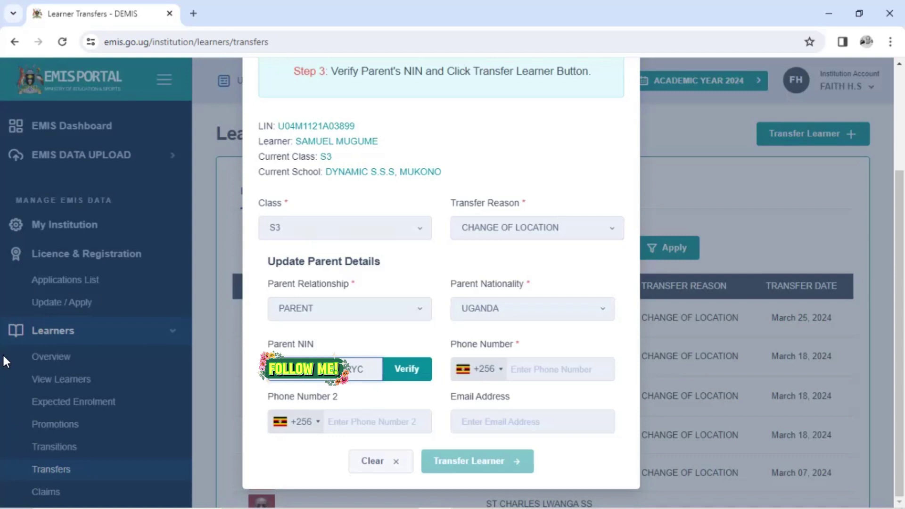
# Begin entering the parent's phone number.
pyautogui.click(552, 368)
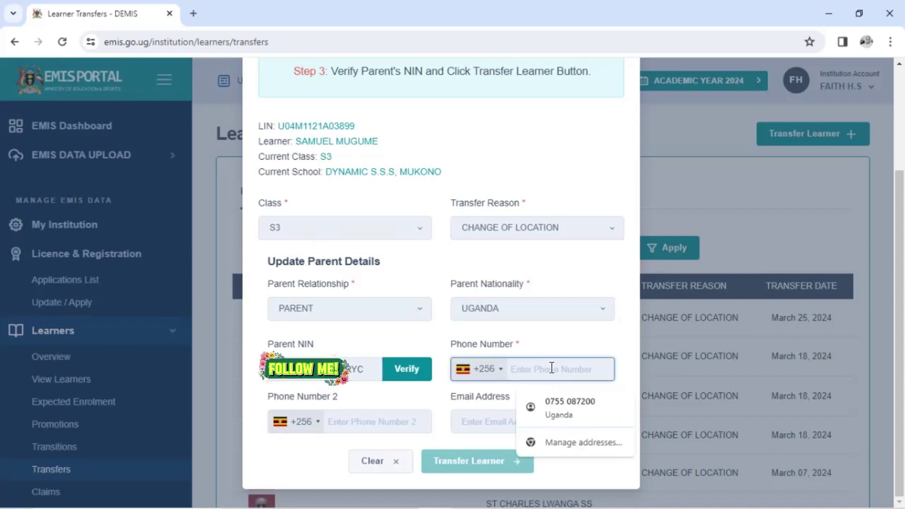
pyautogui.write('7')
pyautogui.write('89292')
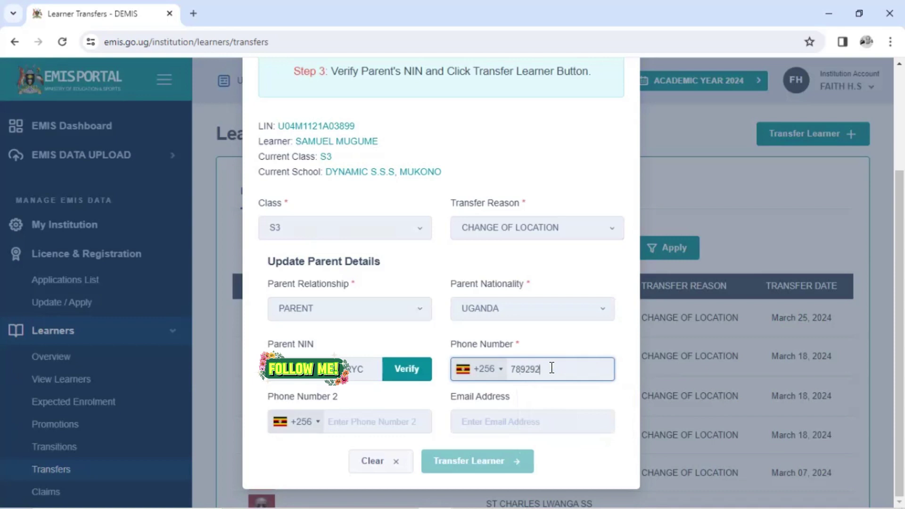
pyautogui.write('59')
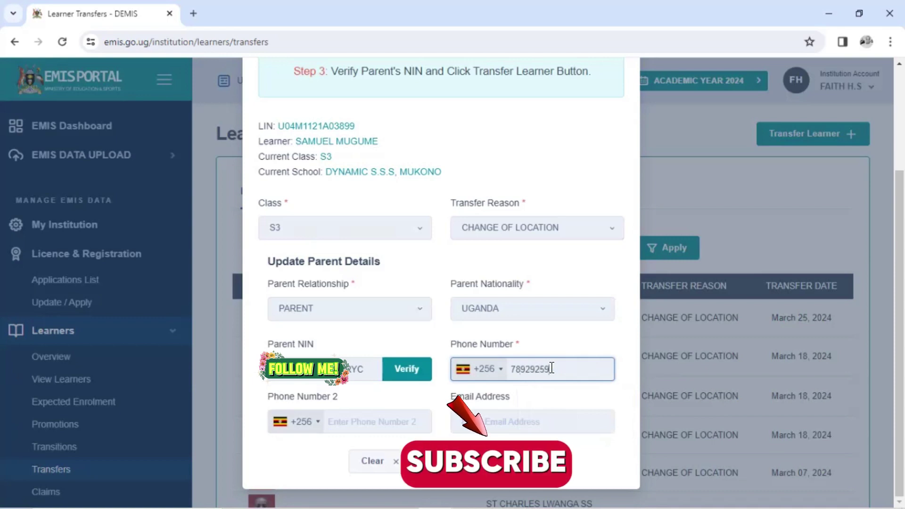
# Verify the parent's NIN and review the returned photo, name, sex and date of birth.
pyautogui.click(406, 372)
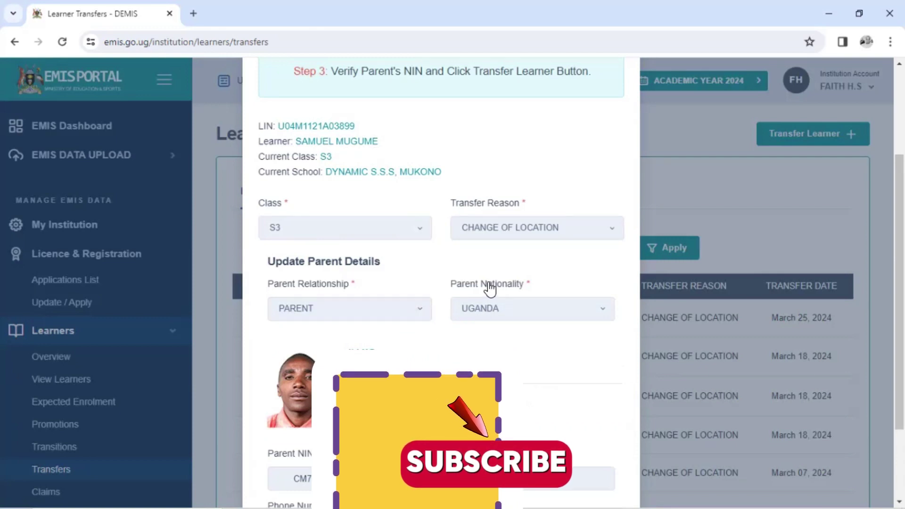
pyautogui.scroll(3, 490, 289)
pyautogui.scroll(-1, 491, 289)
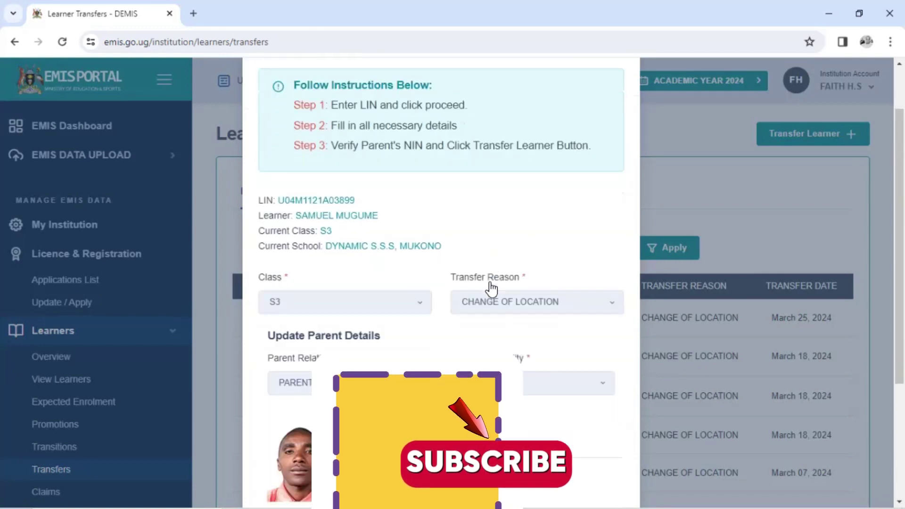
pyautogui.scroll(-1, 490, 285)
pyautogui.scroll(-1, 488, 283)
pyautogui.scroll(1, 489, 282)
pyautogui.scroll(1, 489, 282)
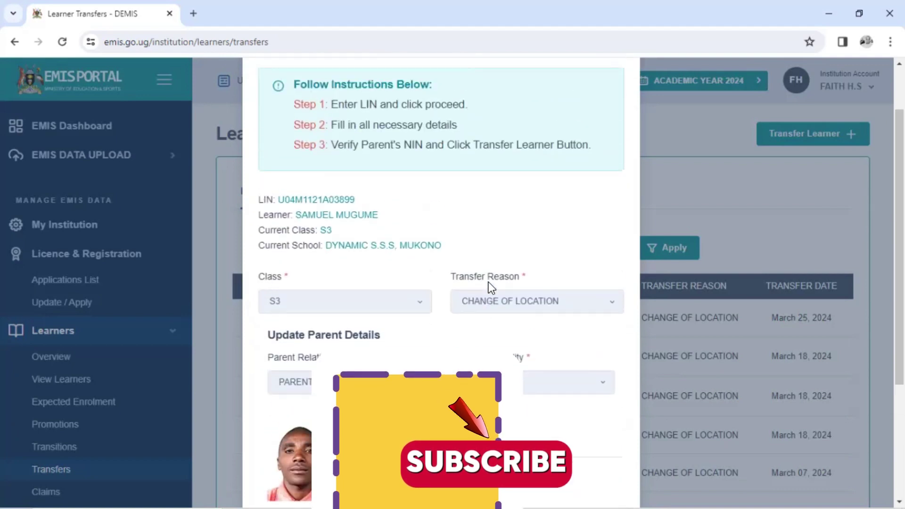
pyautogui.scroll(-3, 489, 282)
pyautogui.scroll(1, 488, 299)
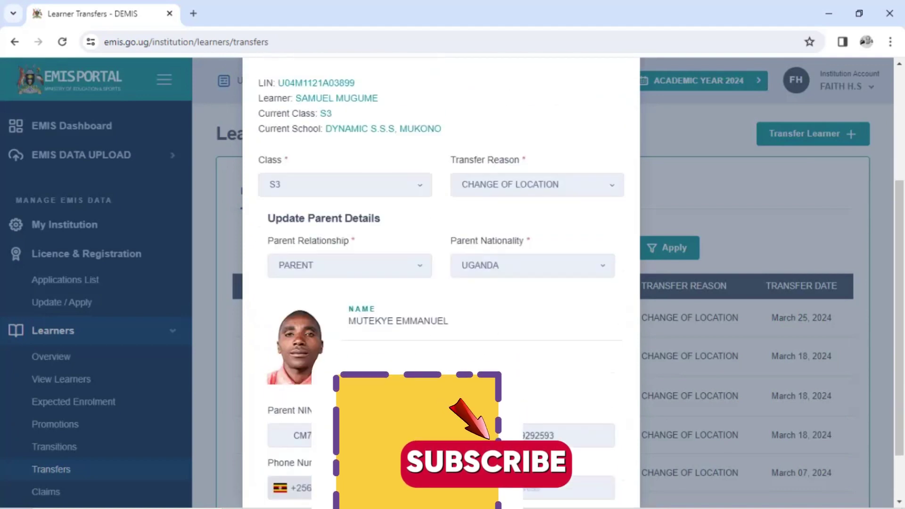
pyautogui.scroll(1, 467, 281)
pyautogui.scroll(2, 467, 281)
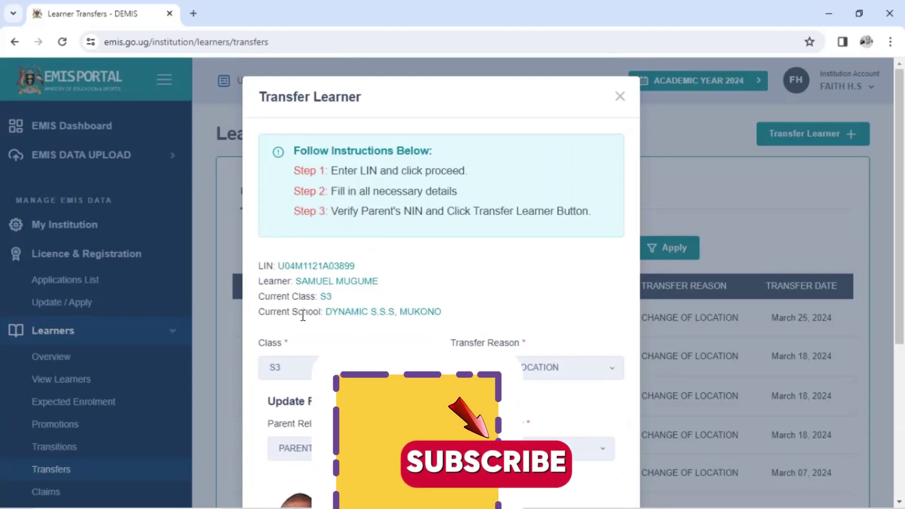
pyautogui.scroll(-3, 470, 313)
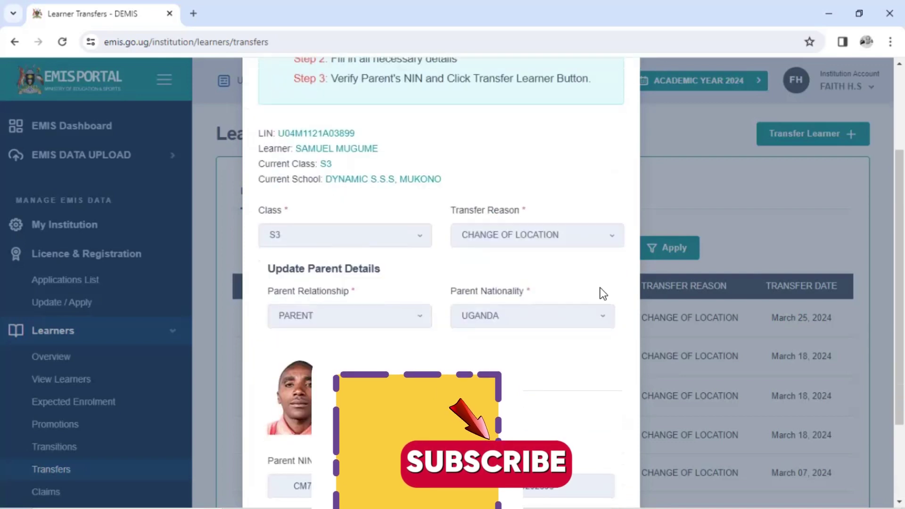
pyautogui.scroll(-3, 600, 287)
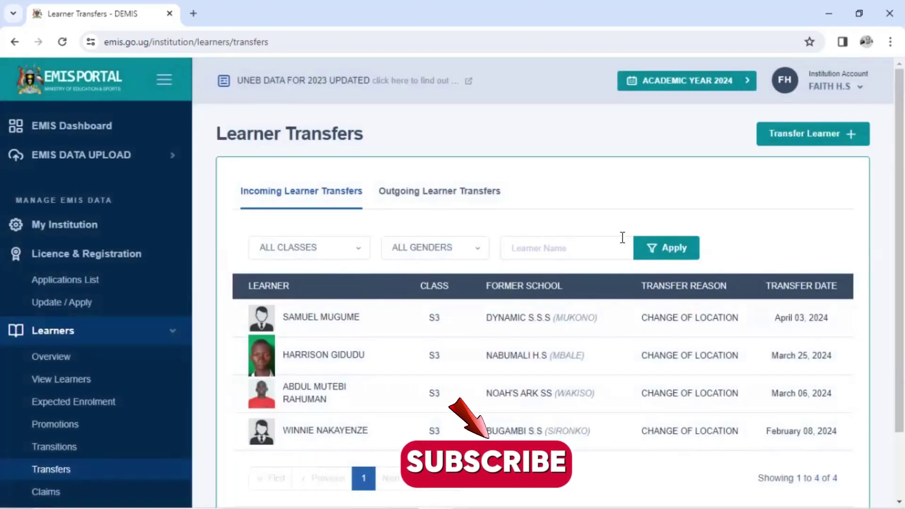
# Open and dismiss the browser's context menu over the Incoming Learner Transfers table.
pyautogui.rightClick(591, 231)
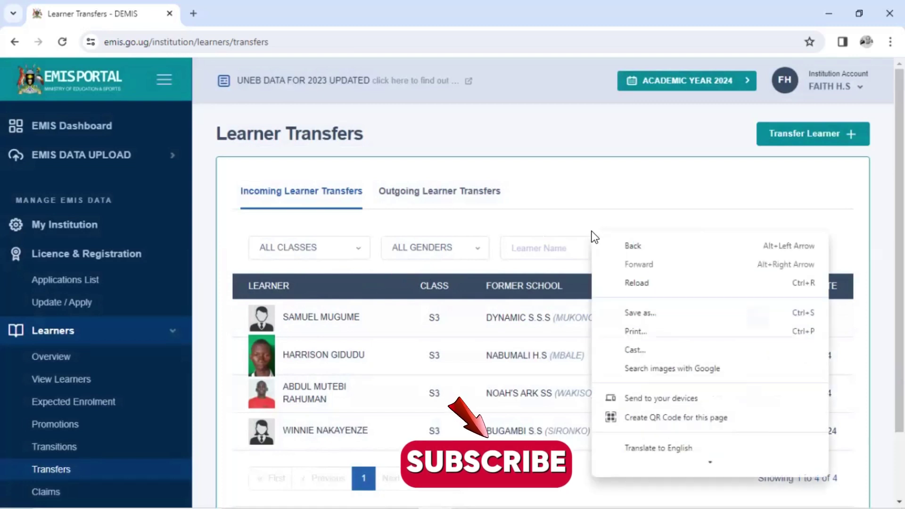
pyautogui.click(604, 172)
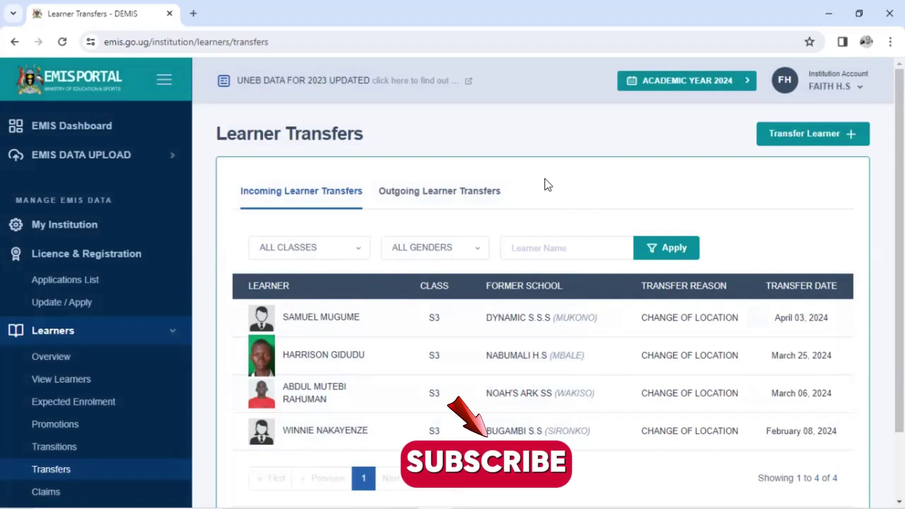